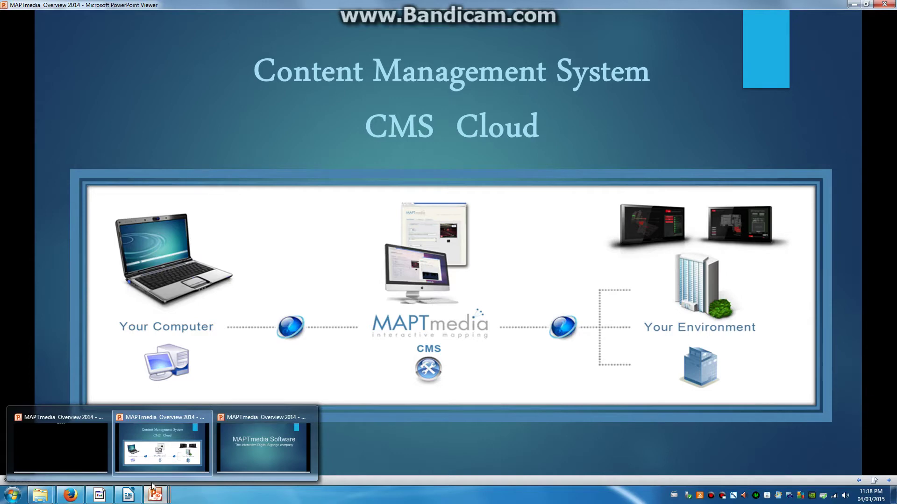
Switch from PowerPoint Viewer to the MAPTmedia project preview in Firefox
click(70, 499)
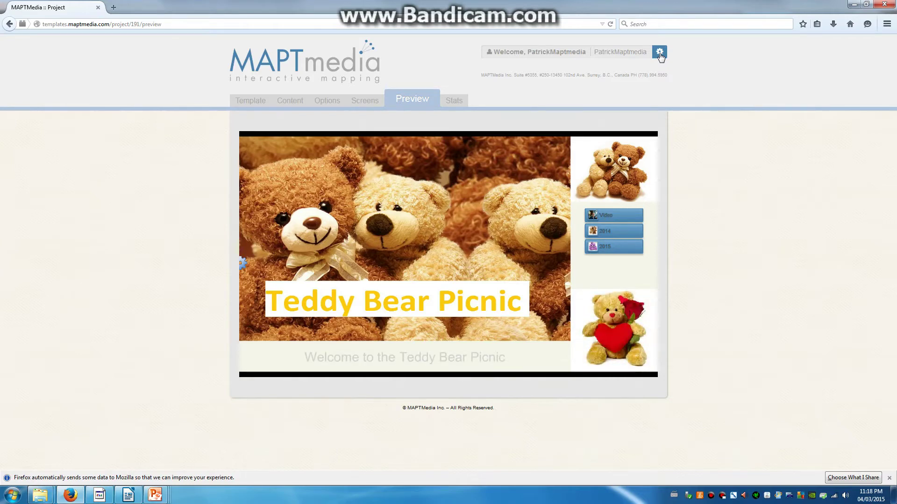
Open the gear menu beside the account name to reveal the user key, Downloads, Projects and Sign Out
click(660, 54)
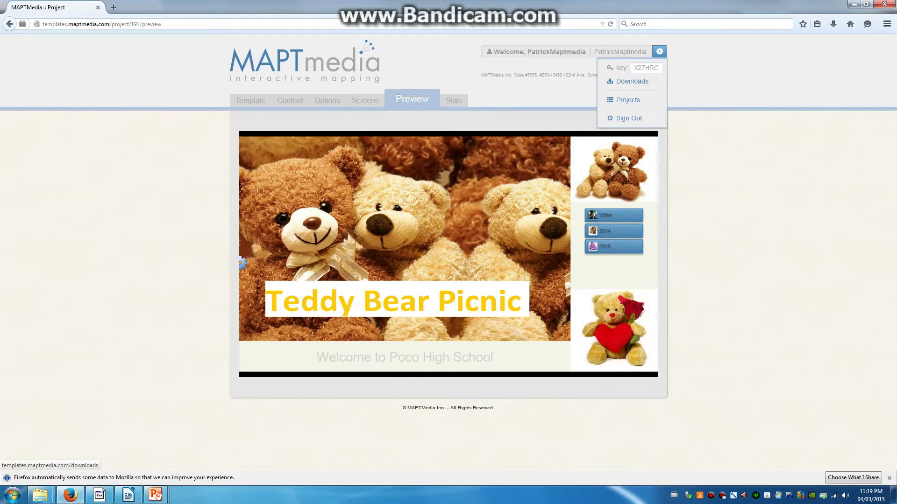
Restore PowerPoint Viewer's CMS Cloud slide, slide 2 of 3, from the taskbar
mouse_move(155, 495)
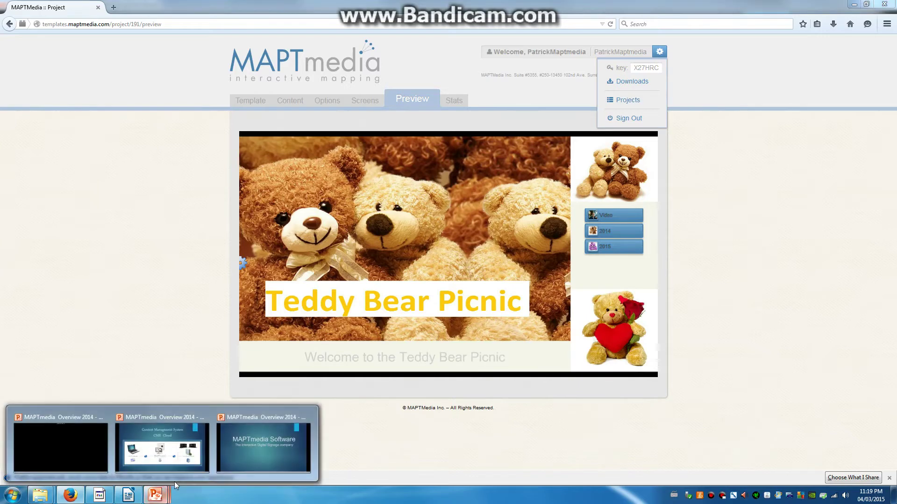
click(182, 447)
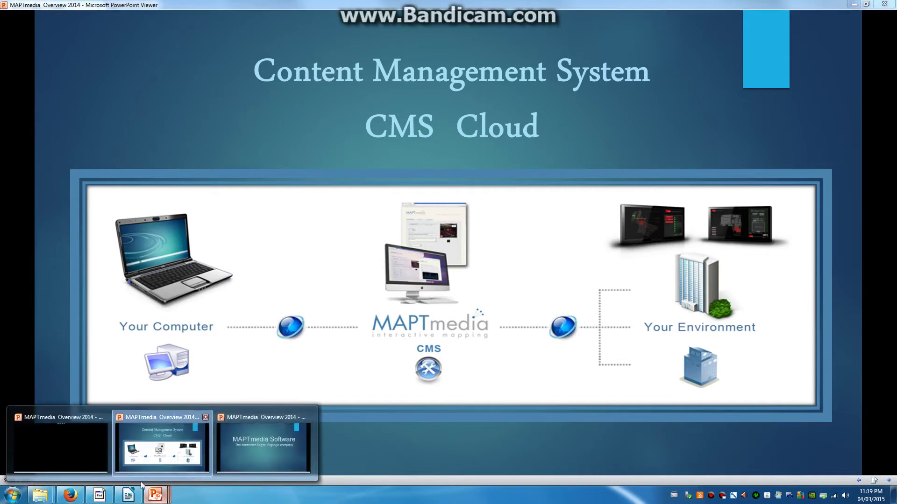
Download the 32-bit Windows client from the Downloads page, saving client-windows.zip to disk
click(70, 495)
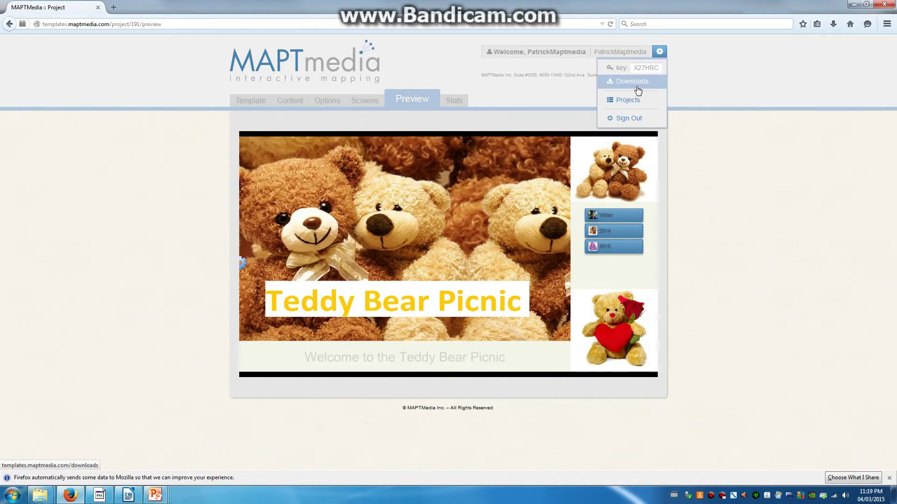
click(638, 88)
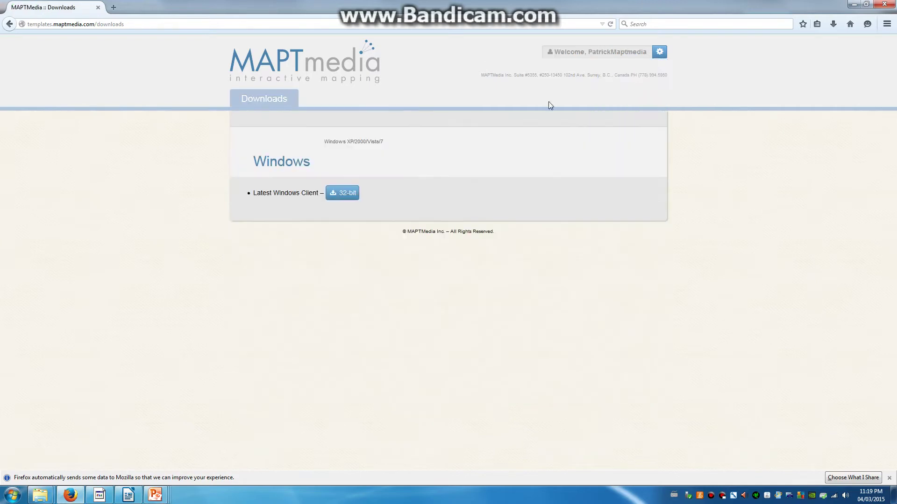
click(332, 191)
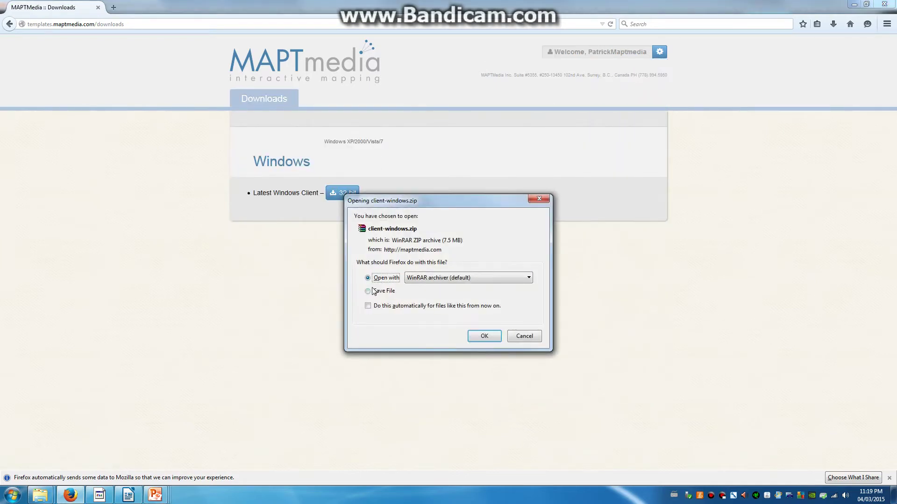
click(367, 291)
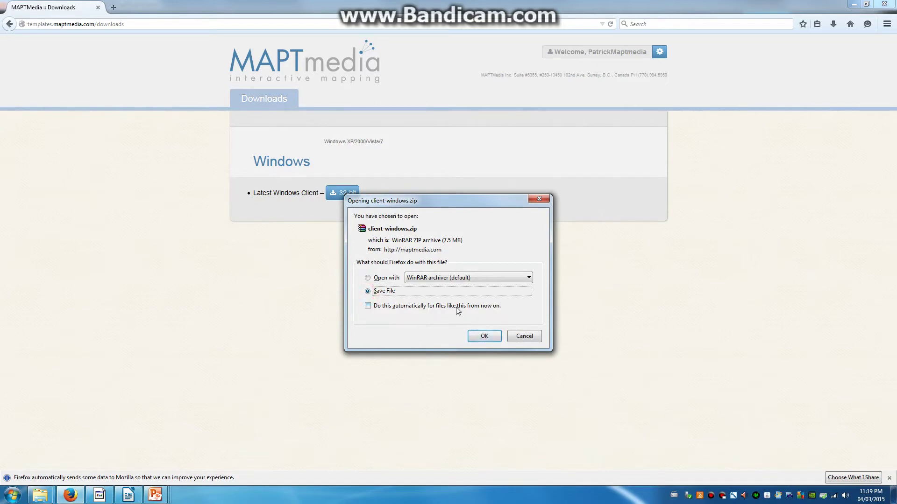
click(480, 335)
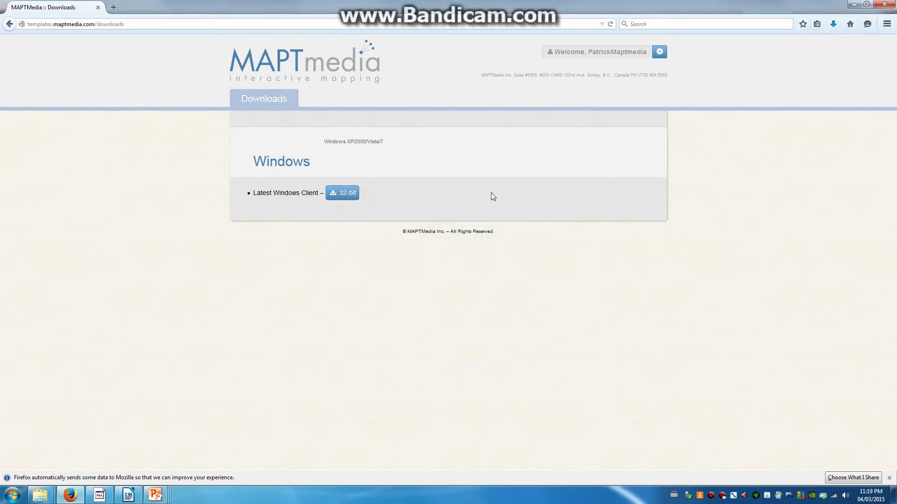
Open client-windows.zip from Firefox's downloads in WinRAR and select client.exe
click(834, 24)
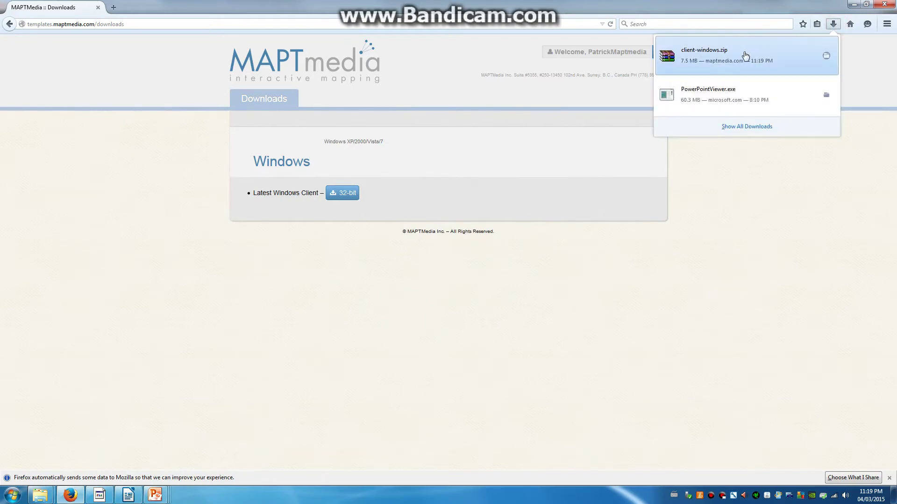
click(726, 57)
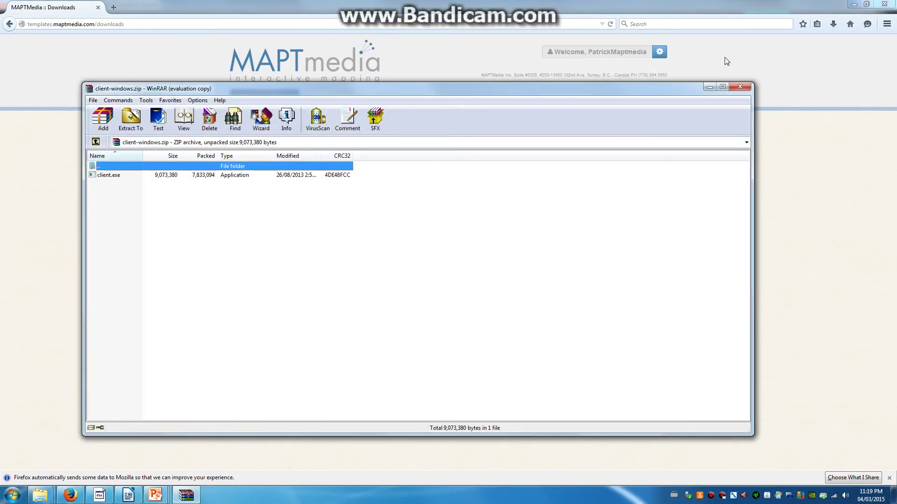
click(262, 175)
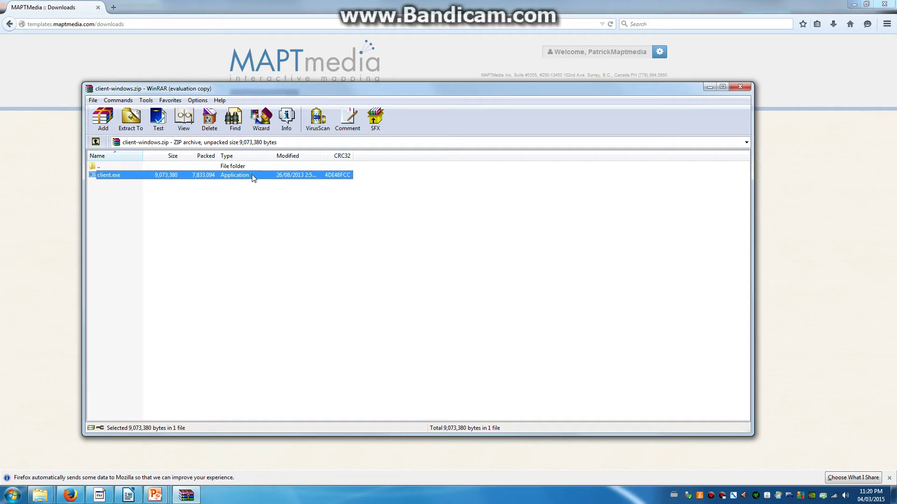
Launch client.exe and enter the screen name MAPTMEDIA Picnic in the authentication dialog
double_click(252, 176)
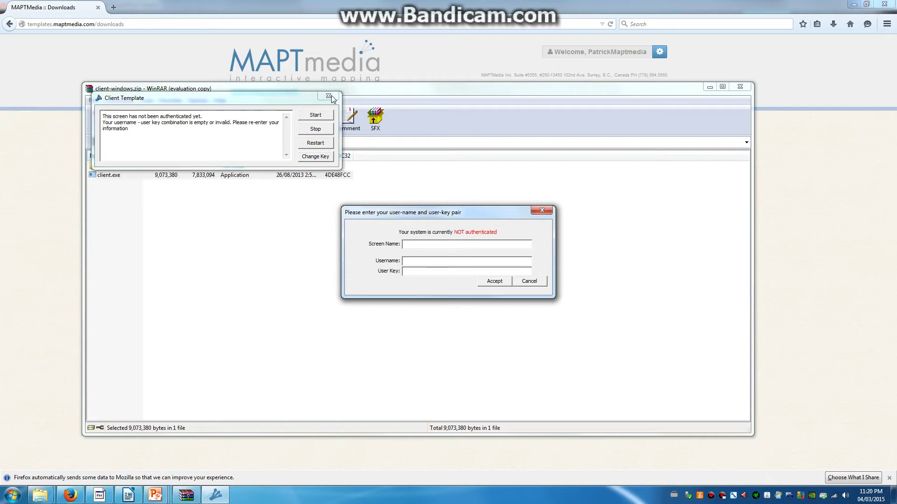
click(331, 96)
text(Ma)
key(BackSpace)
text(APTMEDIA Picnic)
Enter the username and user key, then accept to authenticate the client
click(410, 261)
text(Patrick)
click(426, 272)
click(503, 282)
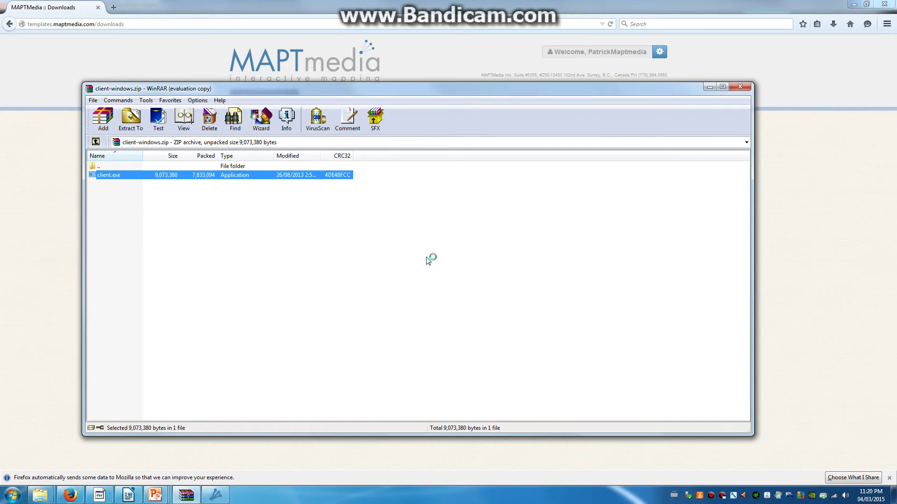
Minimize the WinRAR window showing the client-windows.zip archive
click(709, 88)
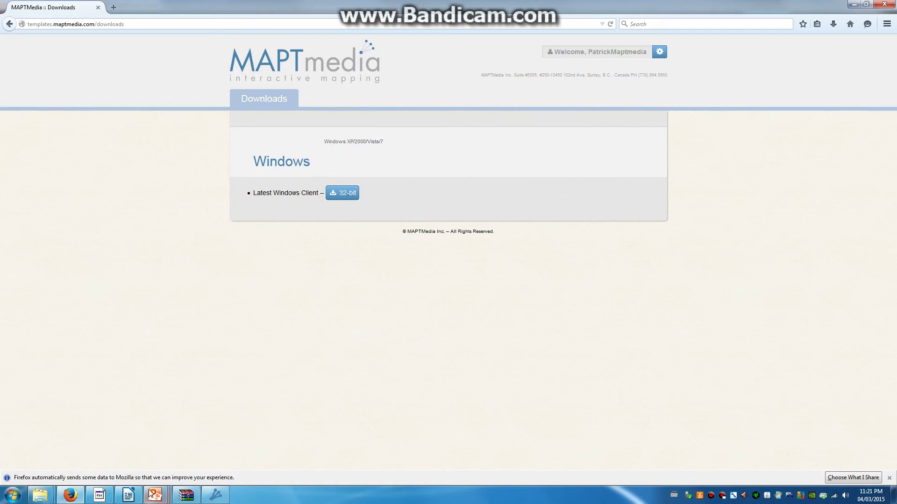
mouse_move(161, 495)
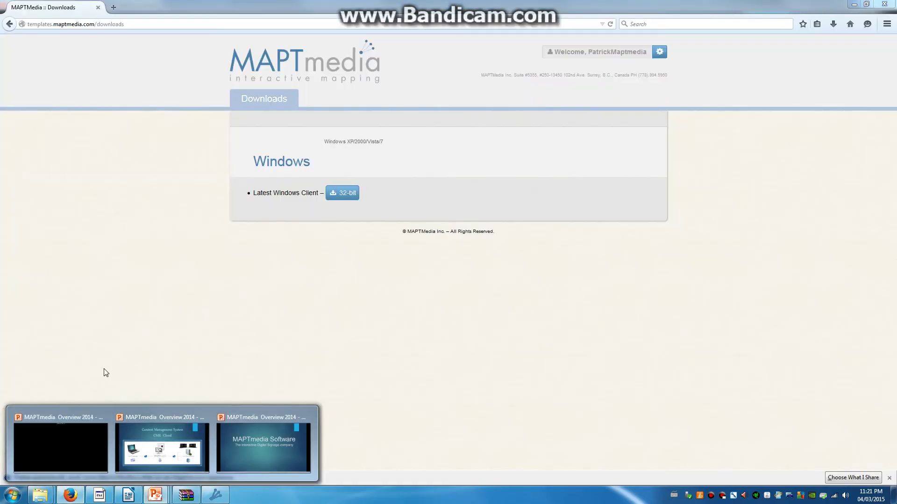
Show the 'Content Management System CMS Cloud' slide, then return to the Firefox MAPTmedia Downloads page
click(161, 448)
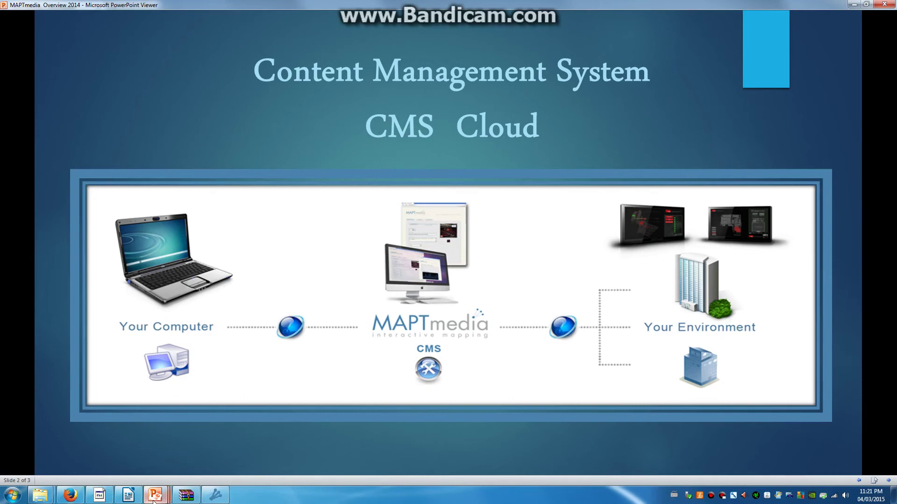
click(140, 444)
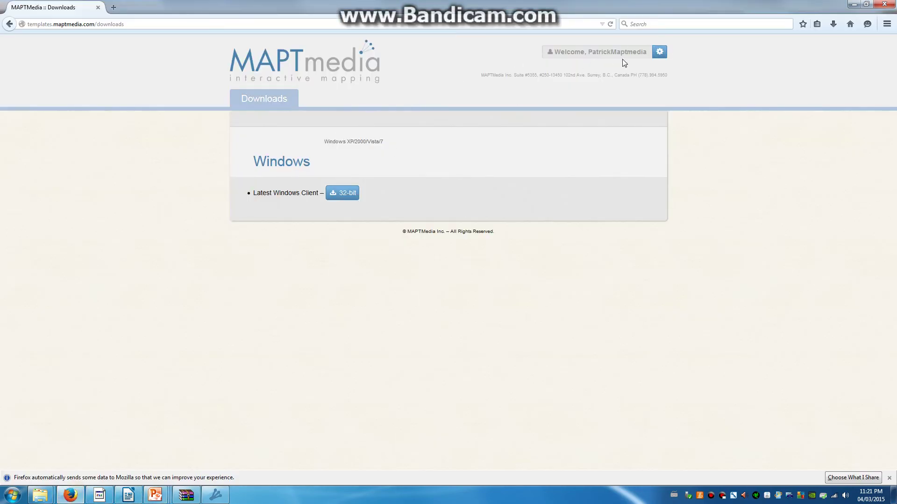
Open project 191's template page via the gear menu, then view its Teddy Bear Picnic preview
click(660, 54)
click(644, 98)
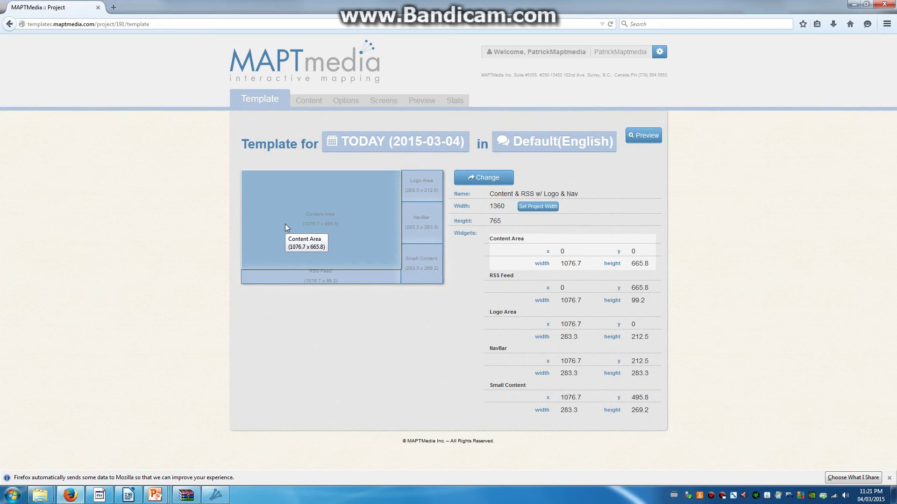
click(423, 103)
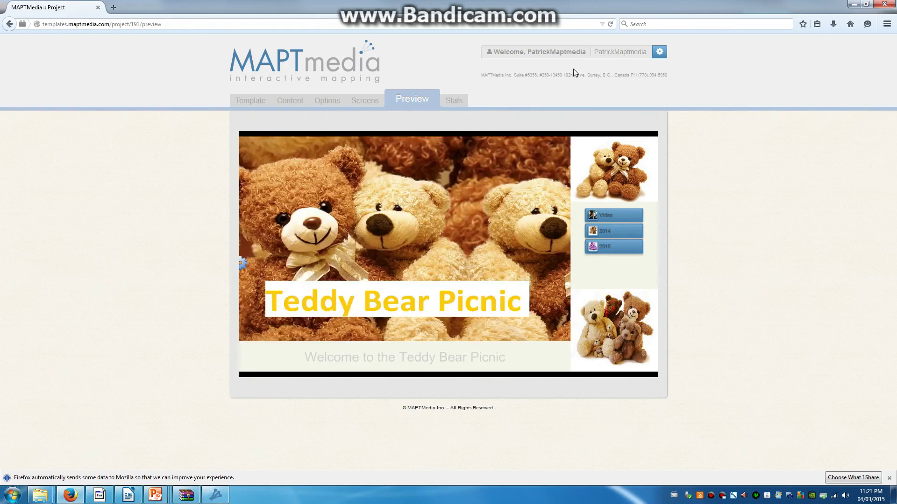
Return to project 191's template page and show the Screens page listing Teddy Bear Picnic
click(659, 53)
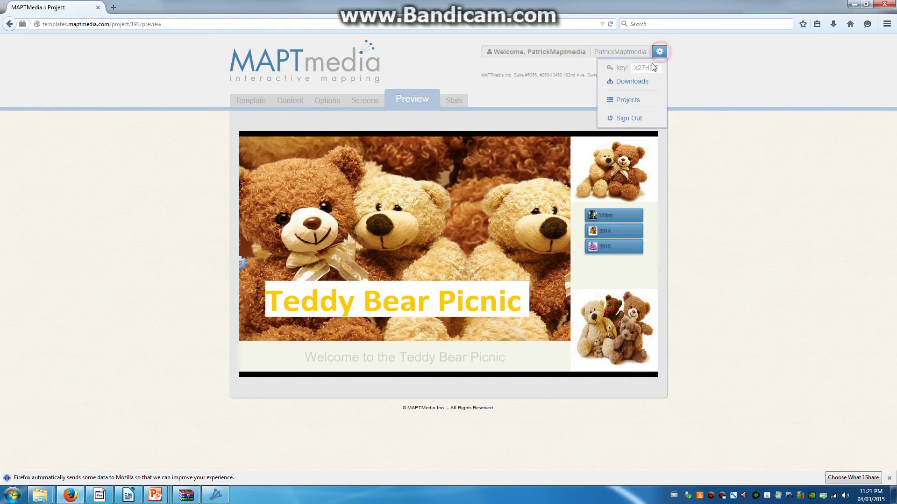
click(619, 100)
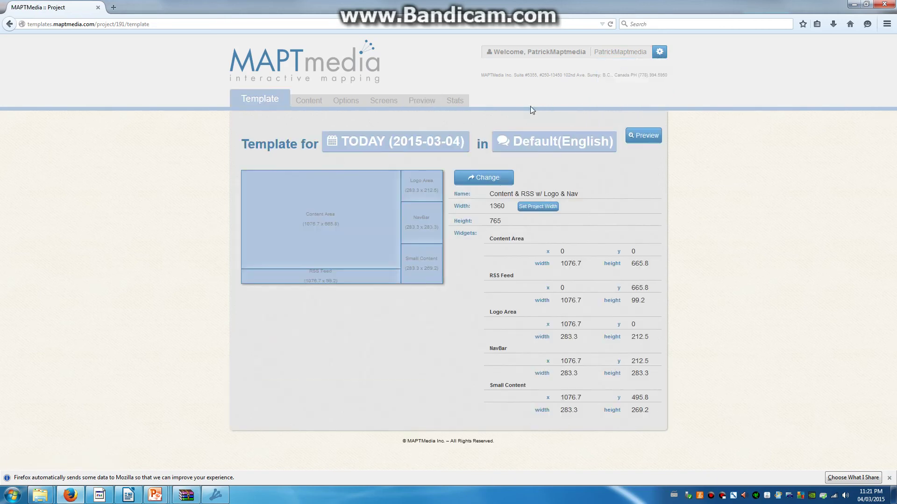
click(375, 101)
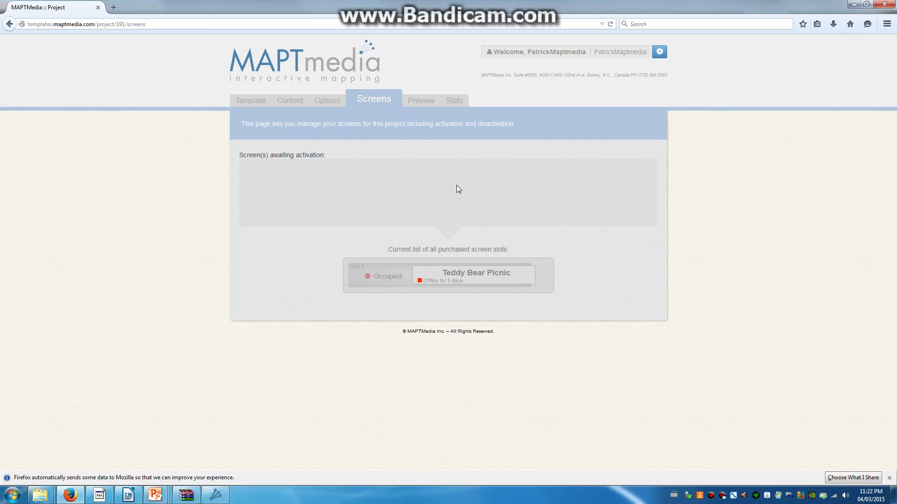
click(659, 51)
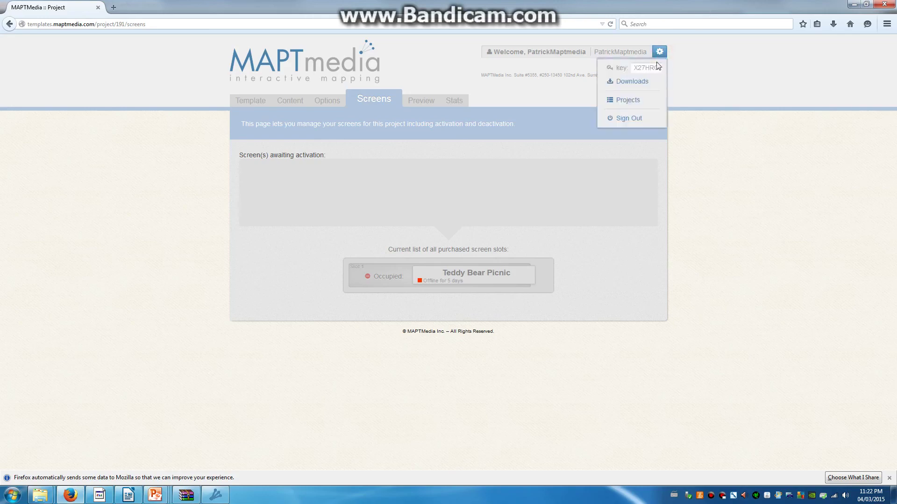
drag(631, 68, 660, 67)
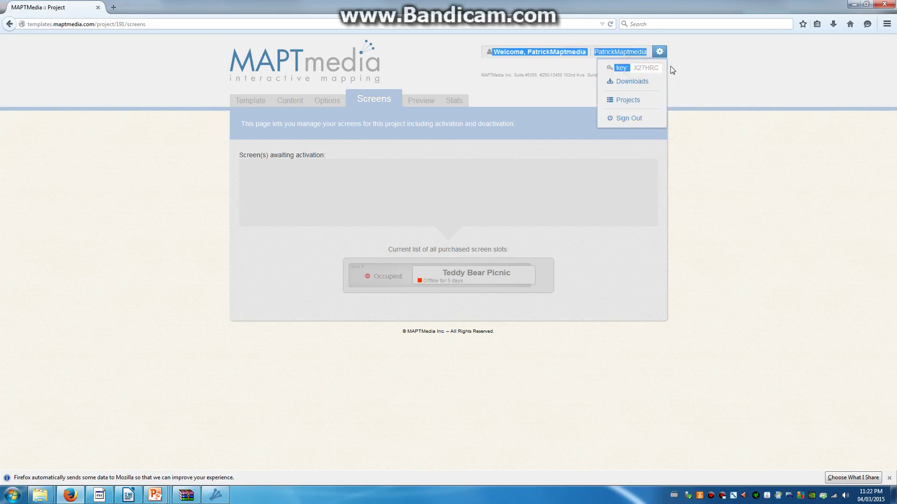
click(661, 68)
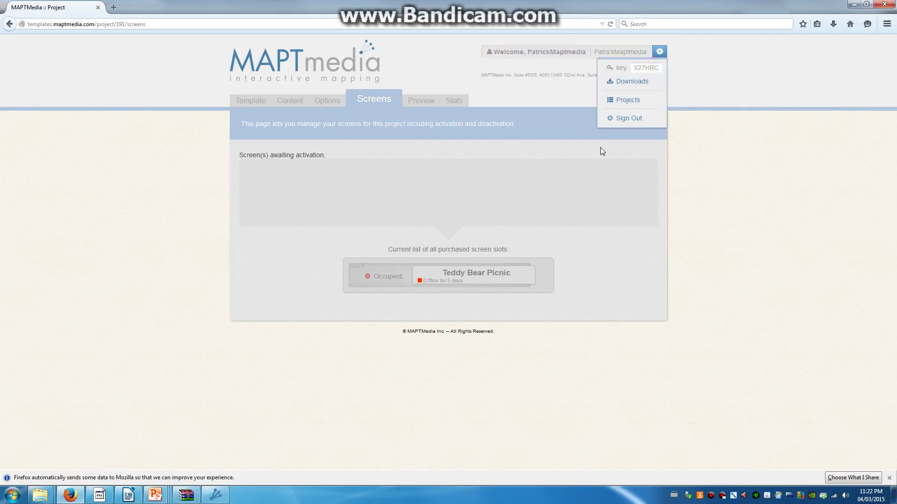
click(538, 172)
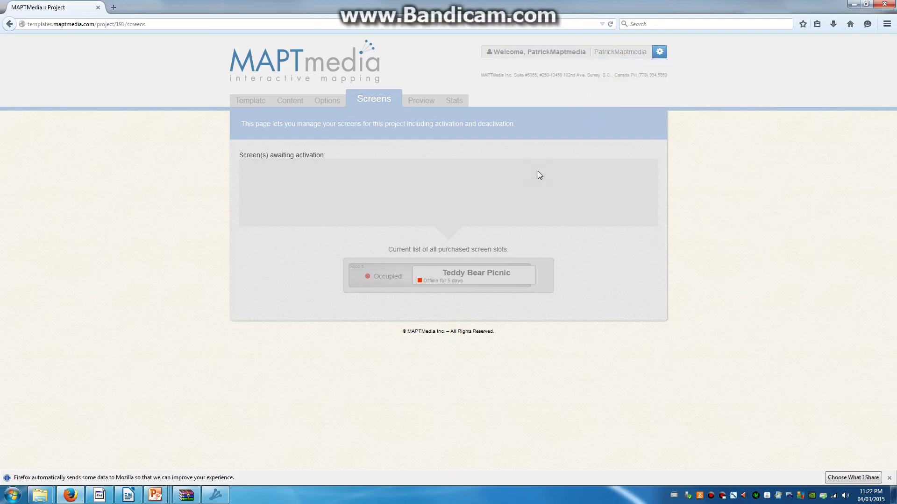